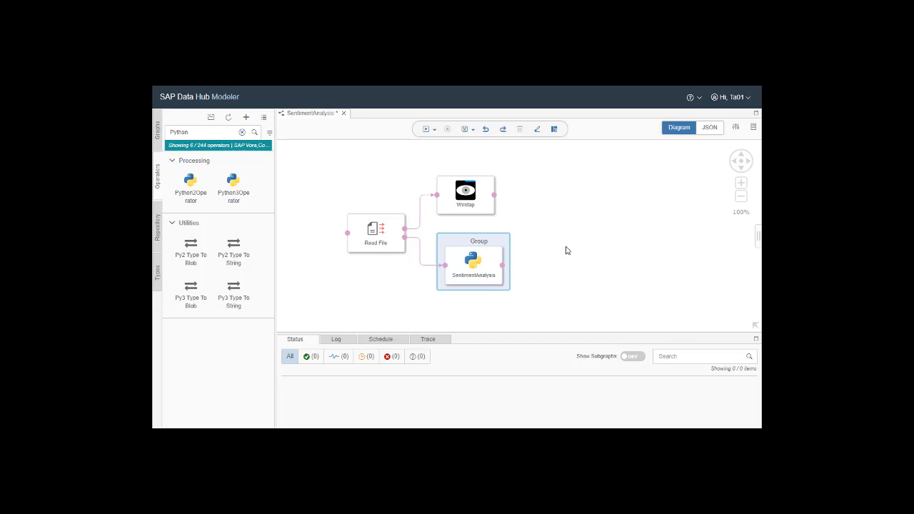
Search the operators for "Vora" and add a Vora Avro Ingestor to the graph beside the SentimentAnalysis group.
double_click(203, 132)
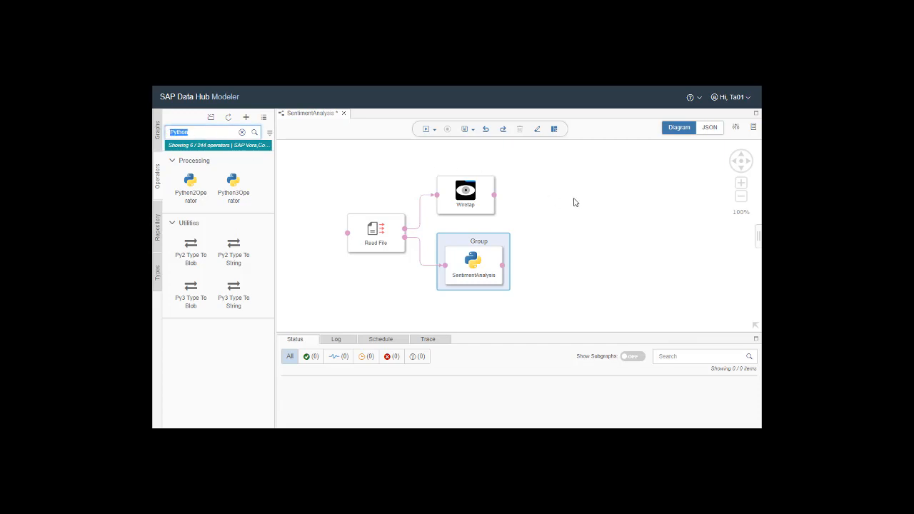
text(Vora)
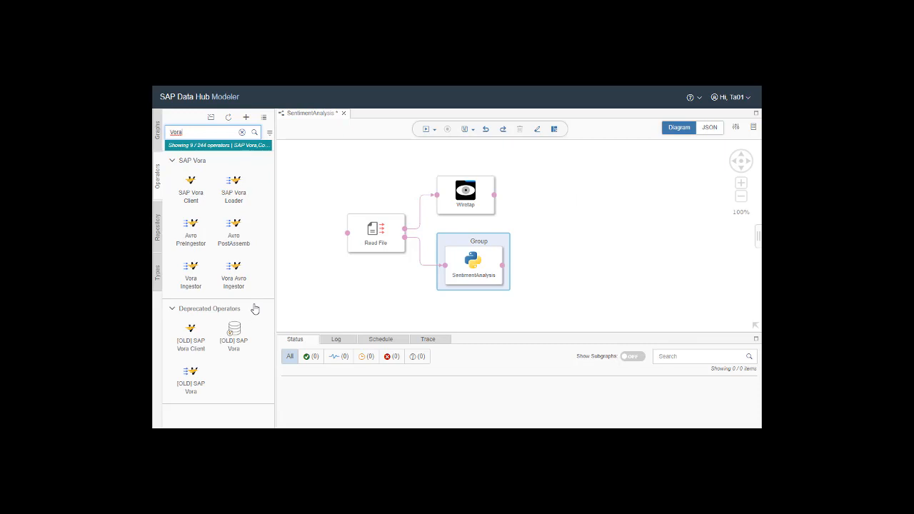
mouse_move(234, 276)
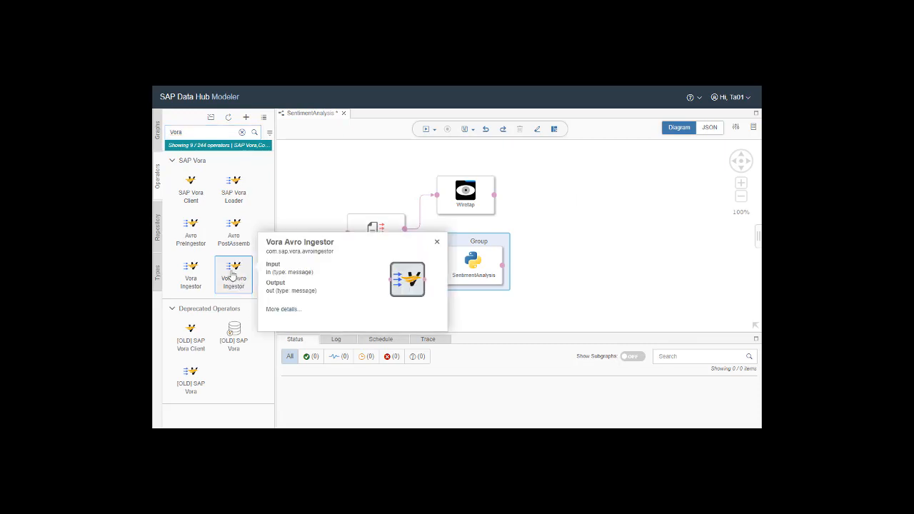
drag(233, 275, 575, 246)
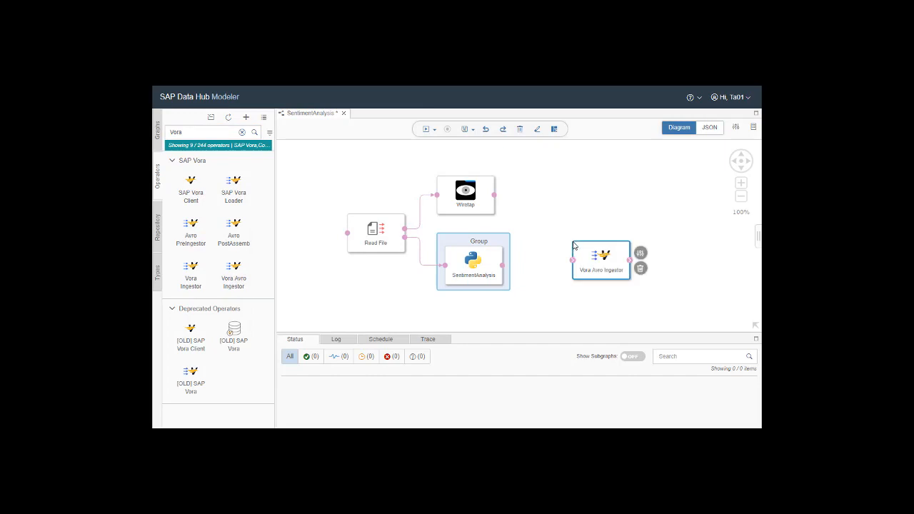
Connect the SentimentAnalysis operator's output port to the Vora Avro Ingestor's input port.
right_click(503, 266)
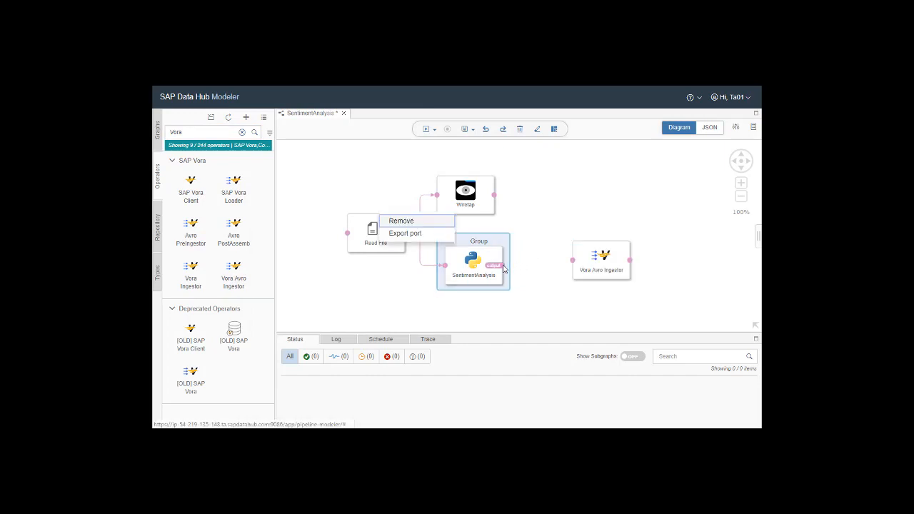
drag(507, 268, 575, 263)
click(575, 264)
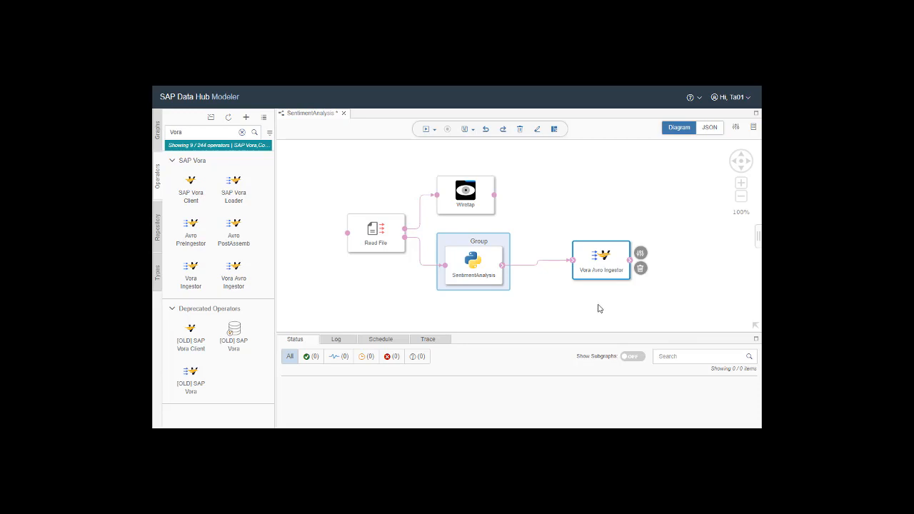
Configure the Vora Avro Ingestor with json format and paste the PRODUCT_REVIEWS record schema as its defaultAvroSchema.
click(640, 255)
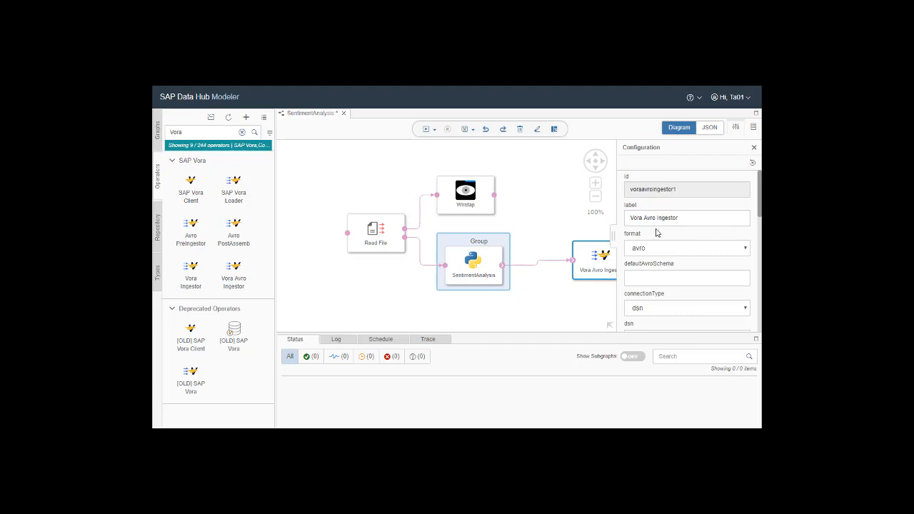
click(745, 250)
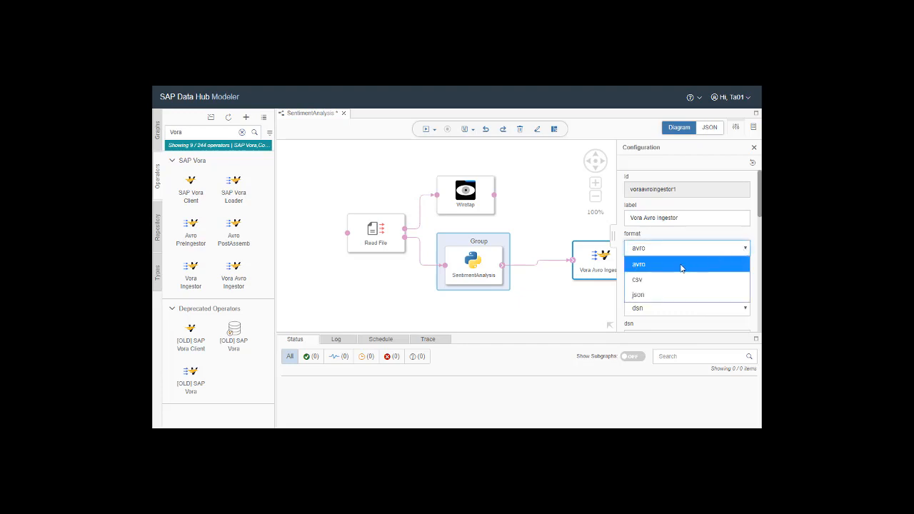
click(644, 296)
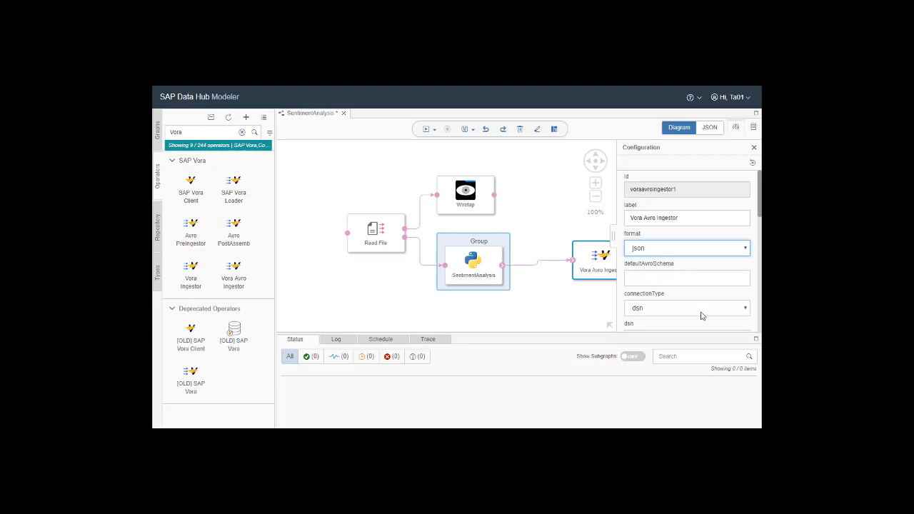
click(684, 279)
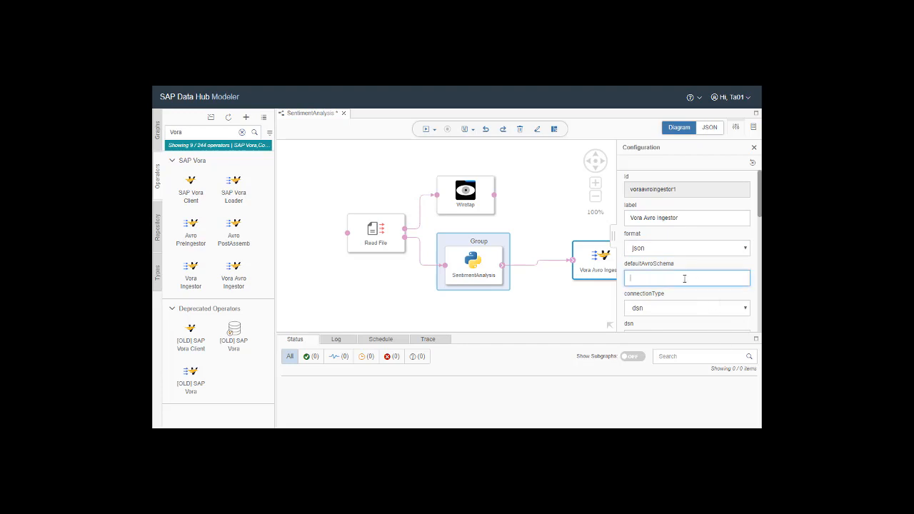
key(ctrl+v)
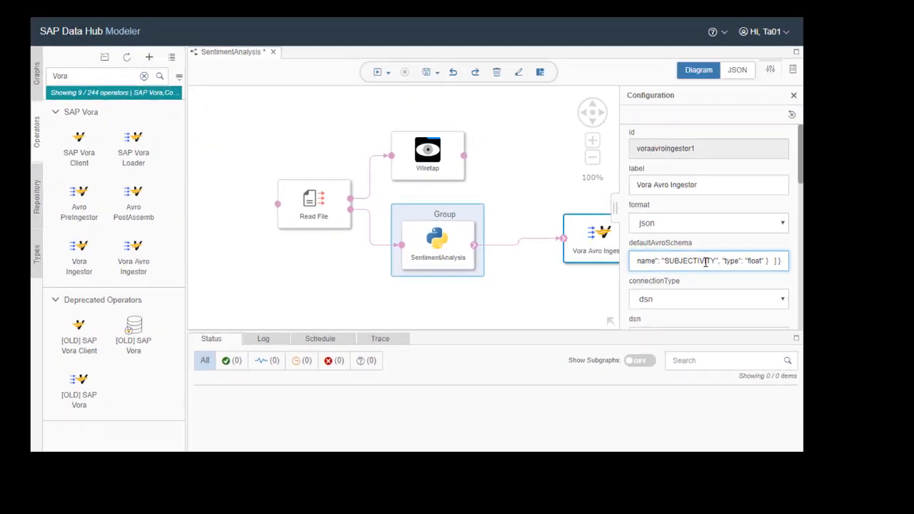
Review the Vora Avro Ingestor's defaultAvroSchema text from its beginning, examining the record name and the field definitions.
key(Home)
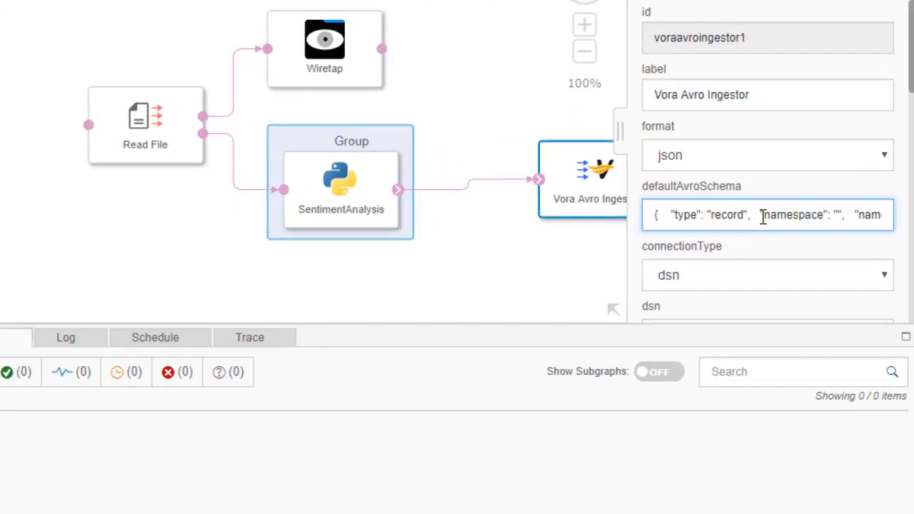
key(Right)
key(Right)
key(Right)
key(Right)
key(Right)
key(Right)
key(Right)
key(Right)
key(Right)
key(Right)
key(Right)
key(Right)
key(Right)
key(Right)
key(Right)
key(Right)
key(Right)
key(Right)
key(Right)
key(Right)
key(Right)
key(Right)
key(Right)
key(Right)
key(Right)
key(Right)
key(Right)
key(Right)
key(Right)
key(Right)
key(Right)
key(Right)
key(Right)
key(Right)
key(Right)
key(Right)
key(Right)
key(Right)
key(Right)
key(Right)
key(Right)
key(Right)
key(Right)
key(Right)
key(Right)
key(Right)
key(Right)
key(Right)
key(Right)
key(Right)
key(Right)
key(Right)
key(Right)
key(Right)
key(Right)
key(Right)
key(Right)
key(Right)
key(Right)
key(Right)
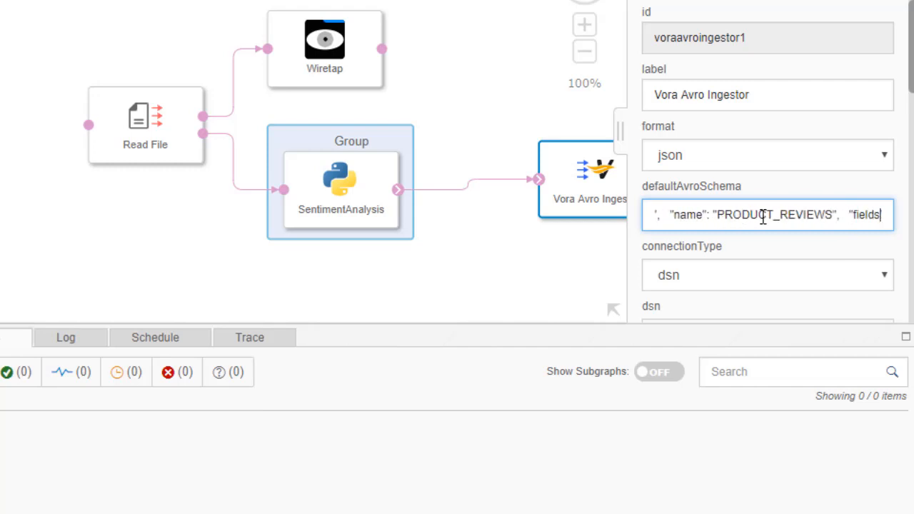
key(Right)
key(Right)
key(Right)
key(Right)
key(Right)
key(Right)
key(Right)
key(Right)
key(Right)
key(Right)
key(Right)
key(Right)
key(Right)
key(Right)
key(Right)
key(Right)
key(Right)
key(Right)
key(Right)
key(Right)
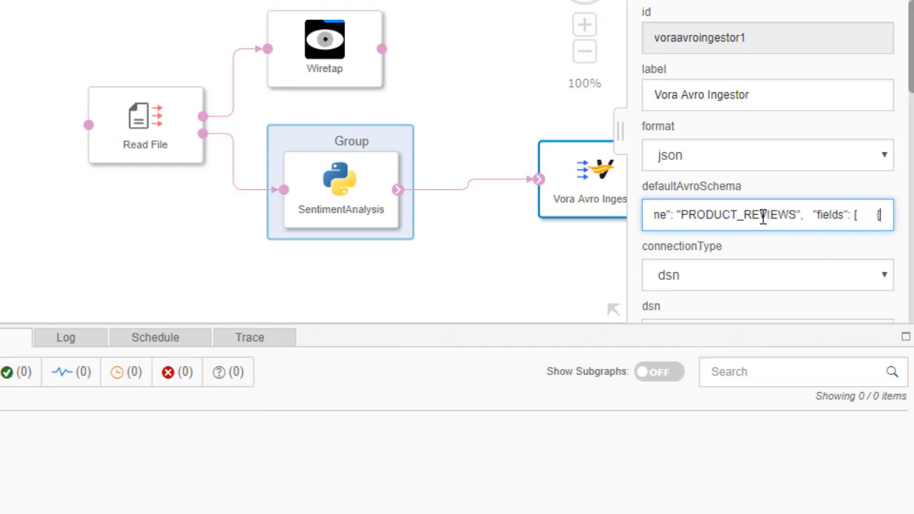
key(Right)
key(Right)
key(Right)
key(Right)
key(Right)
key(Right)
key(Right)
key(Right)
key(Right)
key(Right)
key(Right)
key(Right)
key(Right)
key(Right)
key(Right)
key(Right)
key(Right)
key(Right)
key(Right)
key(Right)
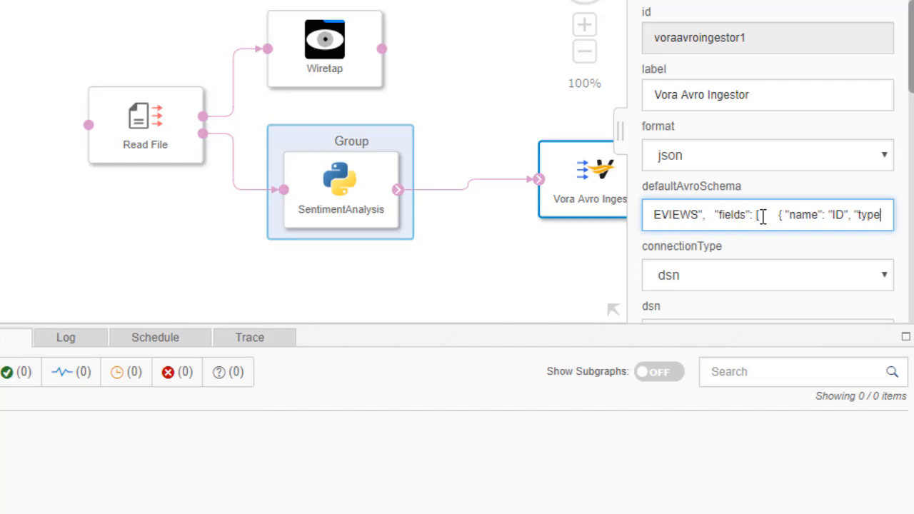
key(Right)
key(Right)
key(Right)
key(Right)
key(Right)
key(Right)
key(Right)
key(Right)
key(Right)
key(Right)
key(Right)
key(Right)
key(Right)
key(Right)
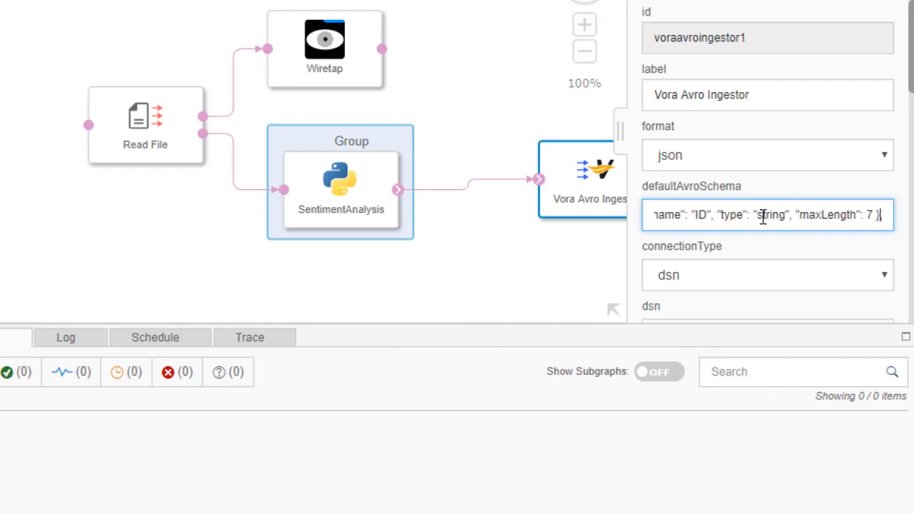
key(Right)
key(Right)
key(Right)
key(Right)
key(Right)
key(Right)
key(Right)
key(Right)
key(Right)
key(Right)
key(Right)
key(Right)
key(Right)
key(Right)
key(Right)
key(Right)
key(Right)
key(Right)
key(Right)
key(Right)
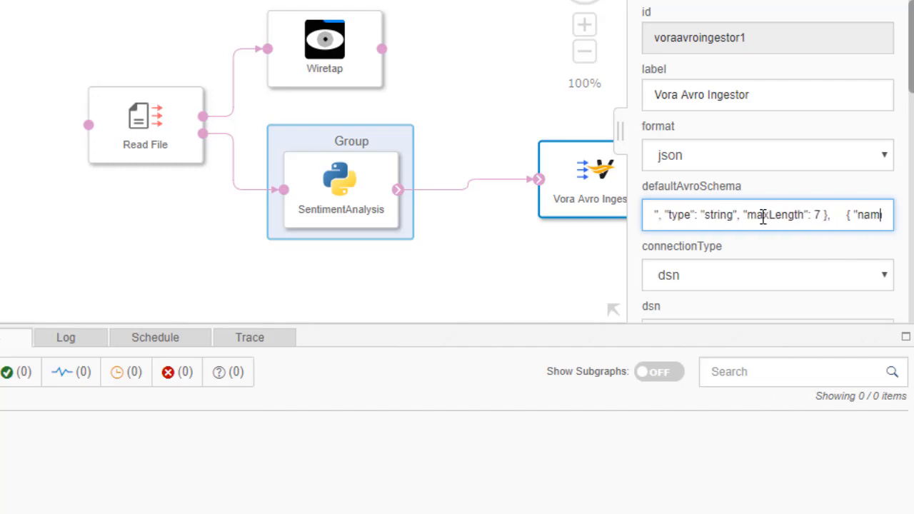
key(Right)
key(Right)
key(Right)
key(Right)
key(Right)
key(Right)
key(Right)
key(Right)
key(Right)
key(Right)
key(Right)
key(Right)
key(Right)
key(Right)
key(Right)
key(Right)
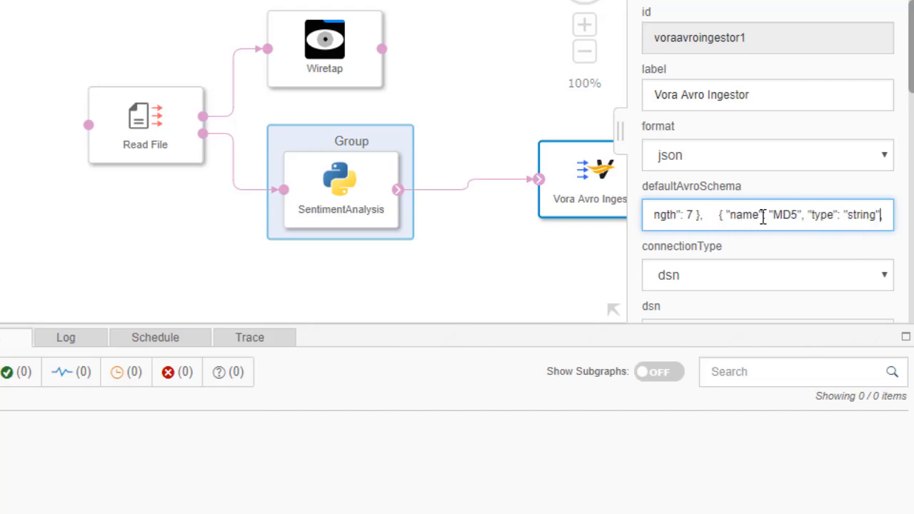
Examine the remaining field definitions in the Vora Avro Ingestor's defaultAvroSchema, up to the MD5 field's type and maximum length.
key(Right)
key(Right)
key(Right)
key(Right)
key(Right)
key(Right)
key(Right)
key(Right)
key(Right)
key(Right)
key(Right)
key(Right)
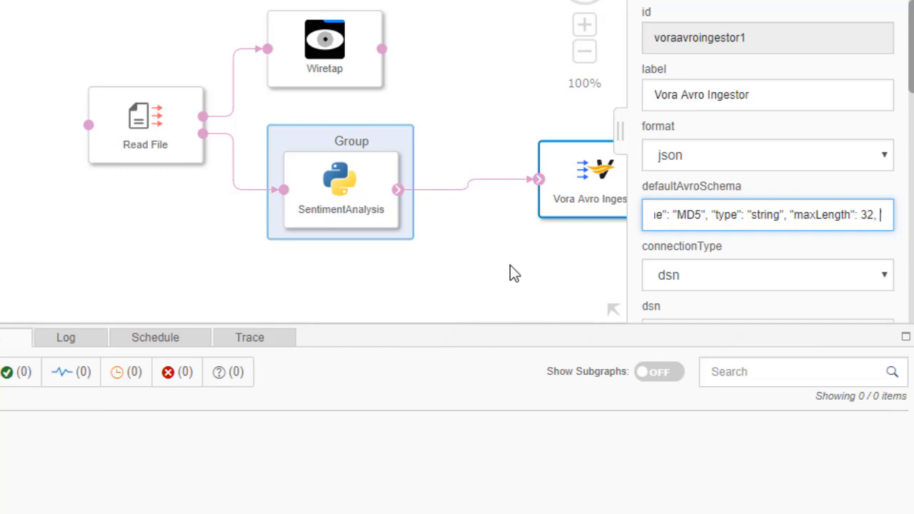
click(841, 472)
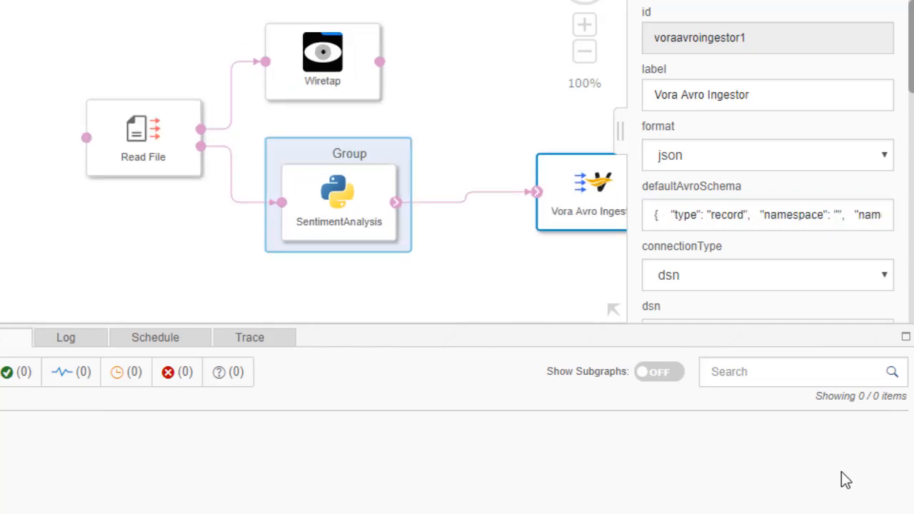
Set the Vora Avro Ingestor's connectionType to connection, using Configuration Manager with the connection ID VORA.
scroll(818, 172, down, 1)
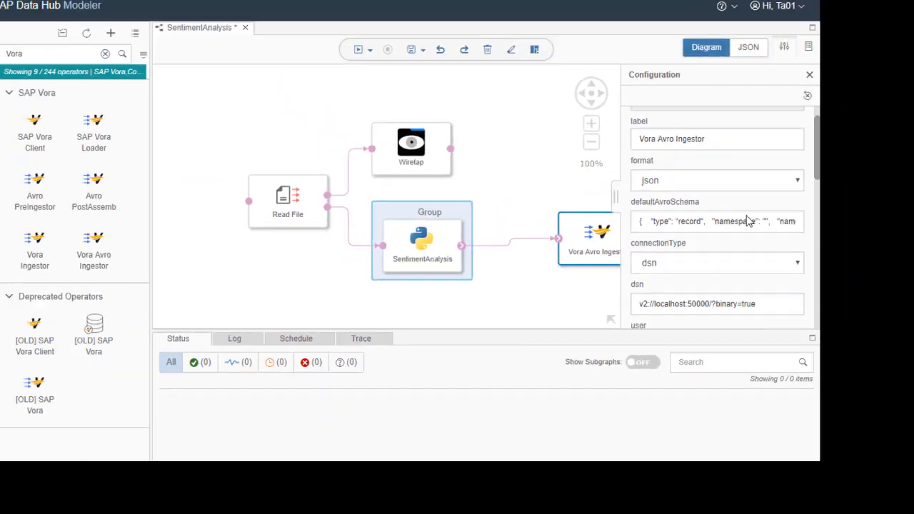
scroll(748, 221, down, 1)
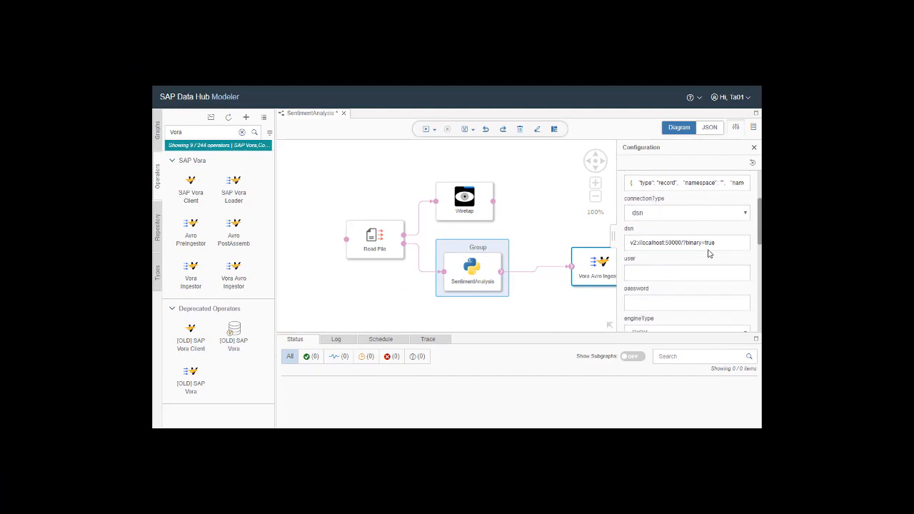
click(746, 215)
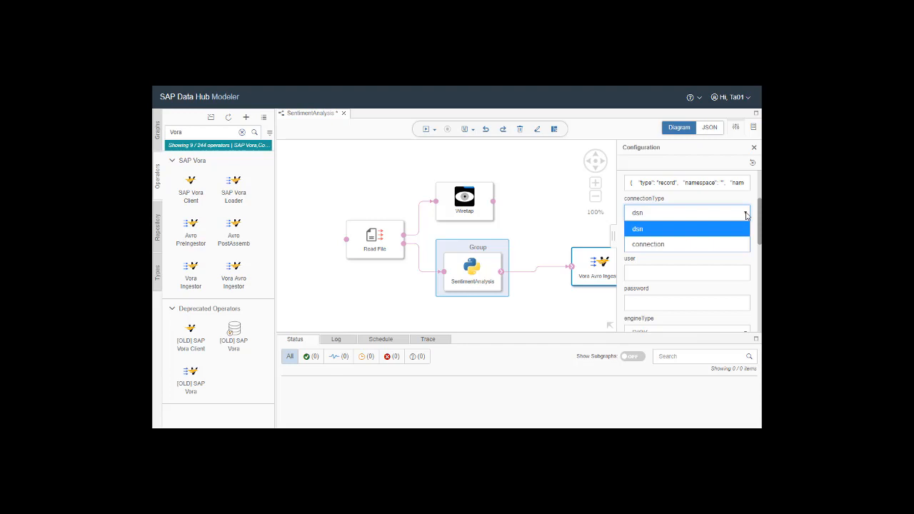
click(659, 245)
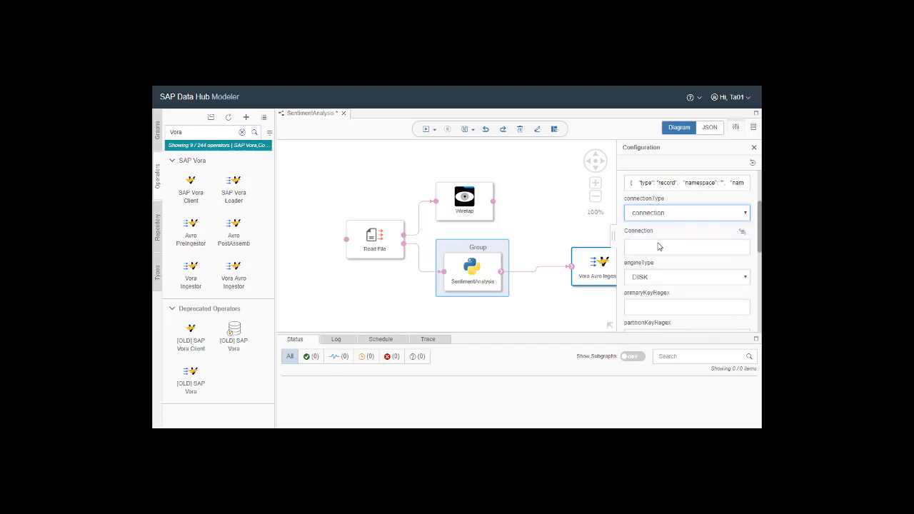
click(742, 233)
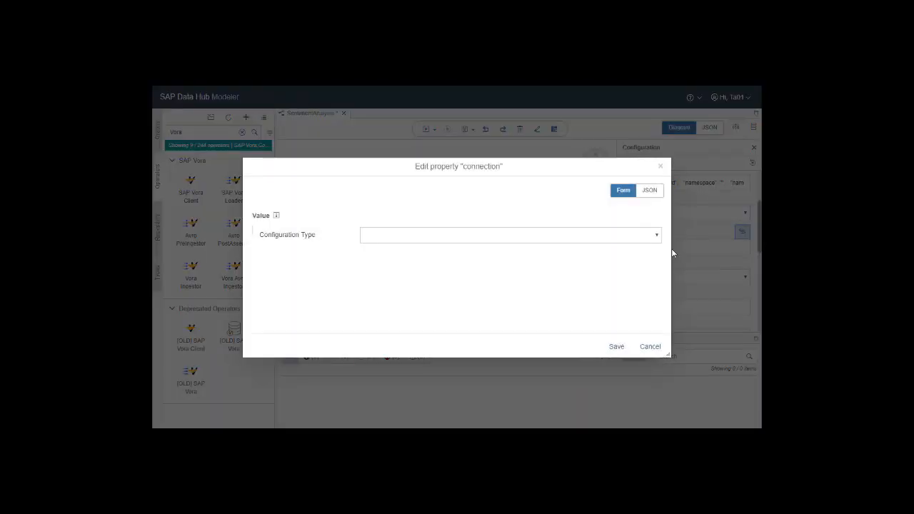
click(656, 236)
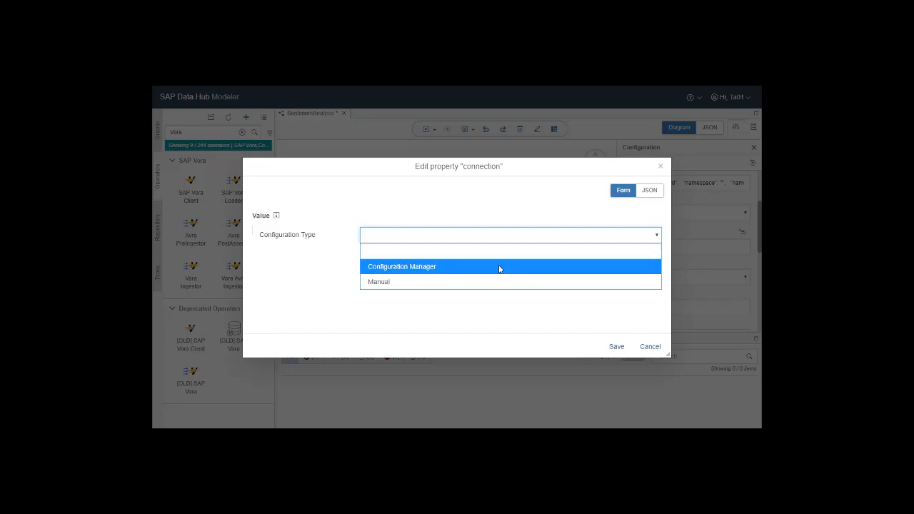
click(444, 270)
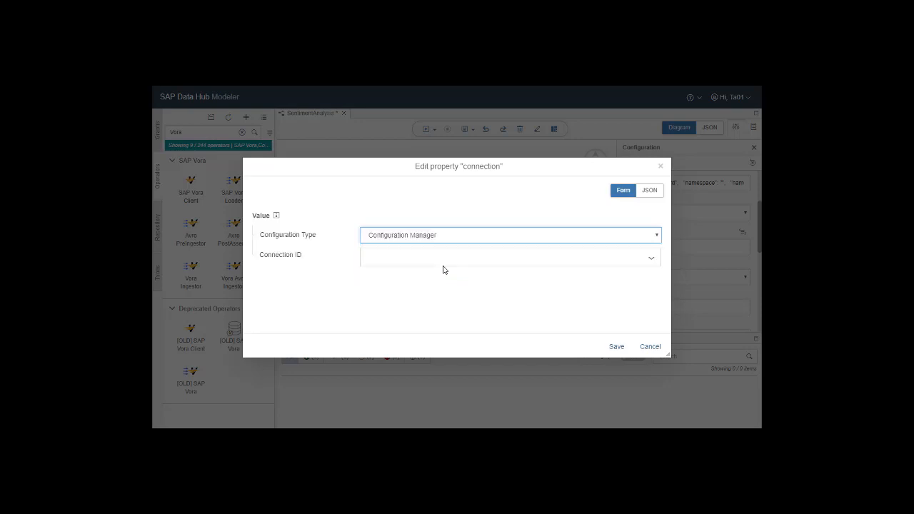
click(651, 257)
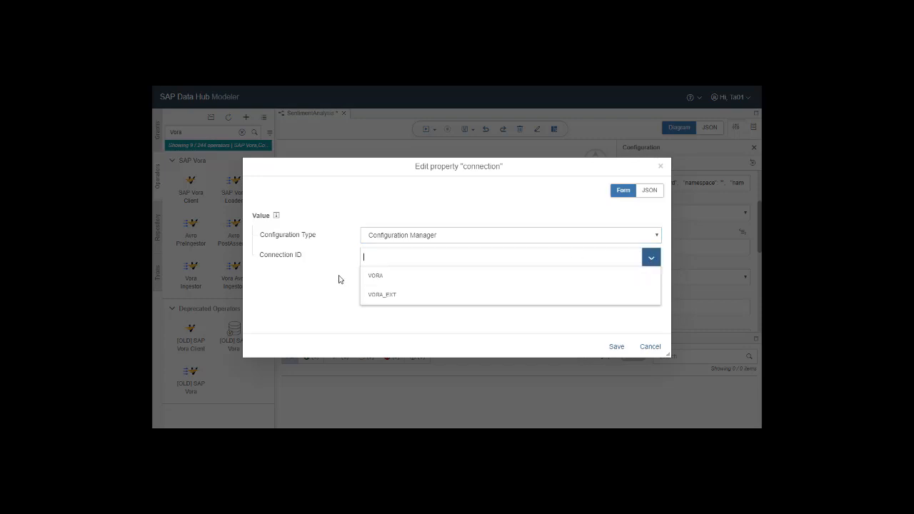
click(378, 279)
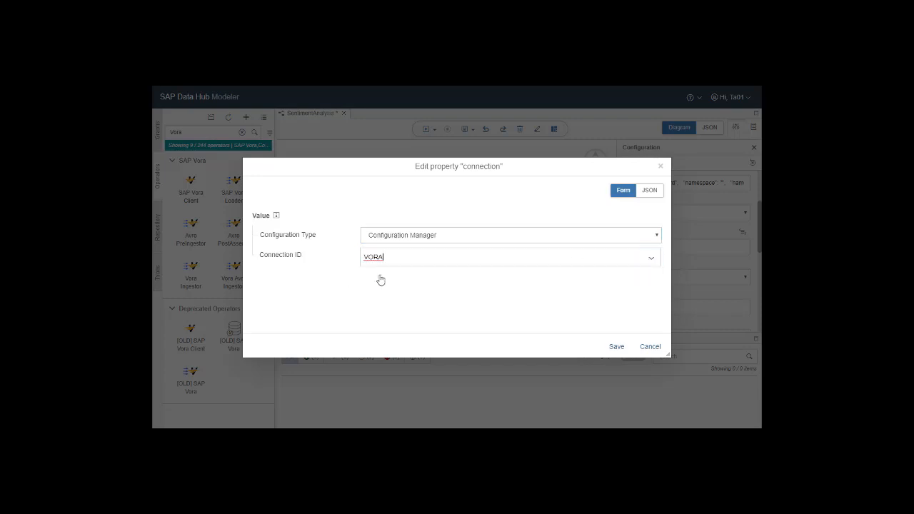
click(617, 347)
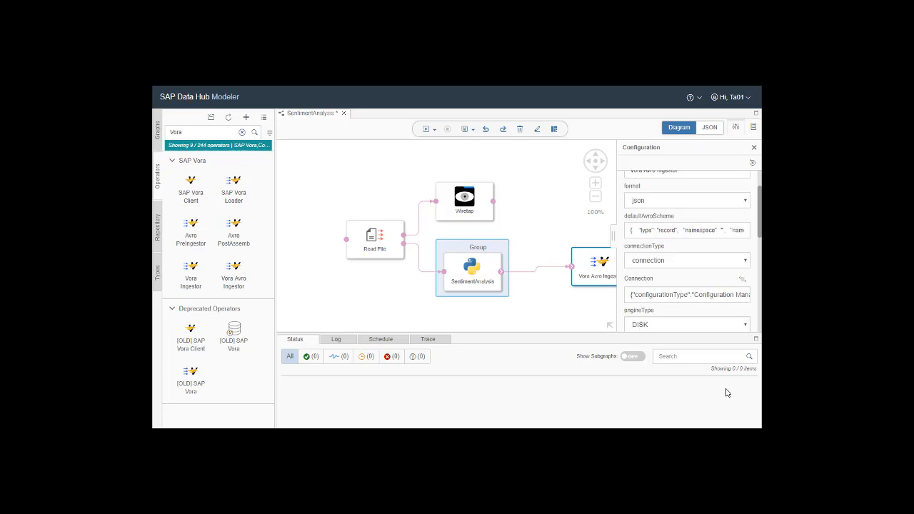
Set the Vora Avro Ingestor's databaseSchema to "default\ta01", including the double quotes.
scroll(712, 257, down, 5)
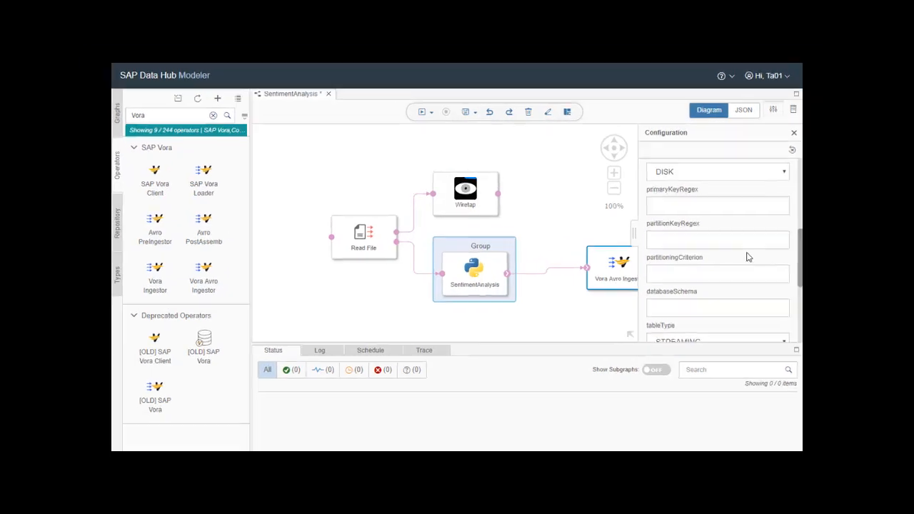
scroll(747, 257, down, 1)
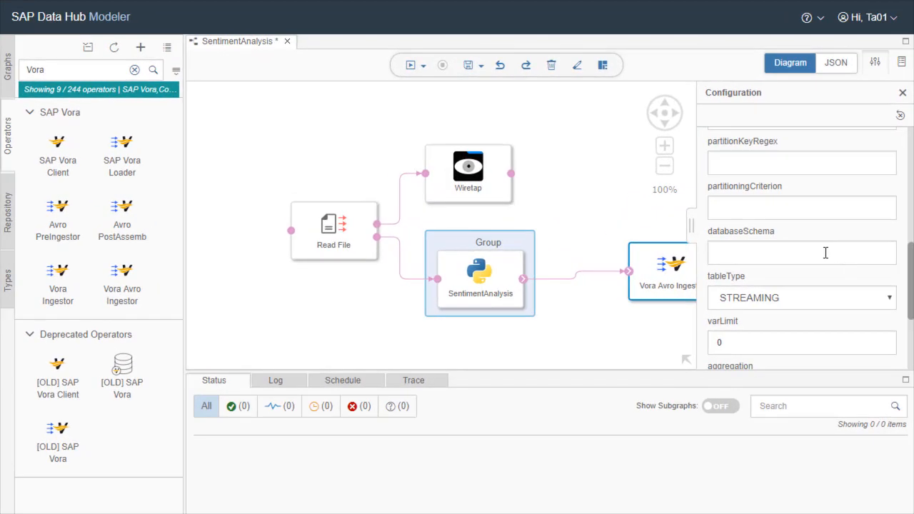
click(733, 253)
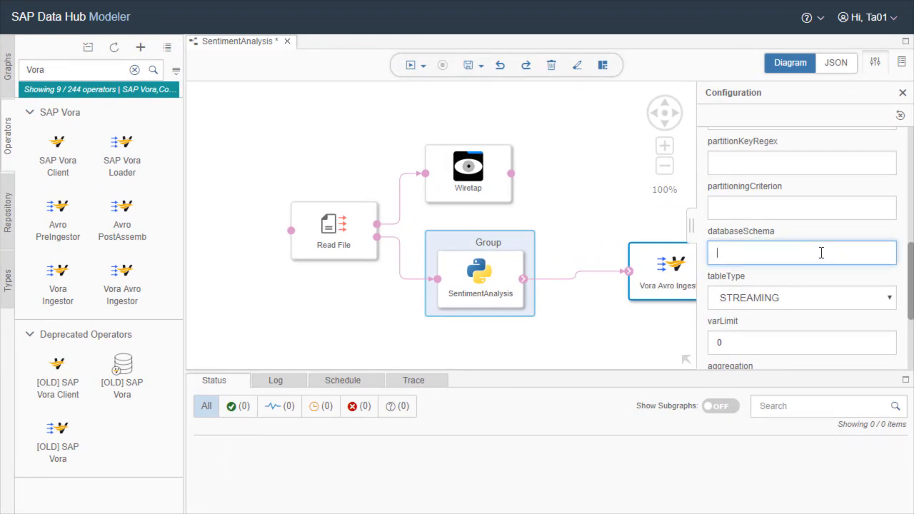
text("d)
key(BackSpace)
text(default\ta01)
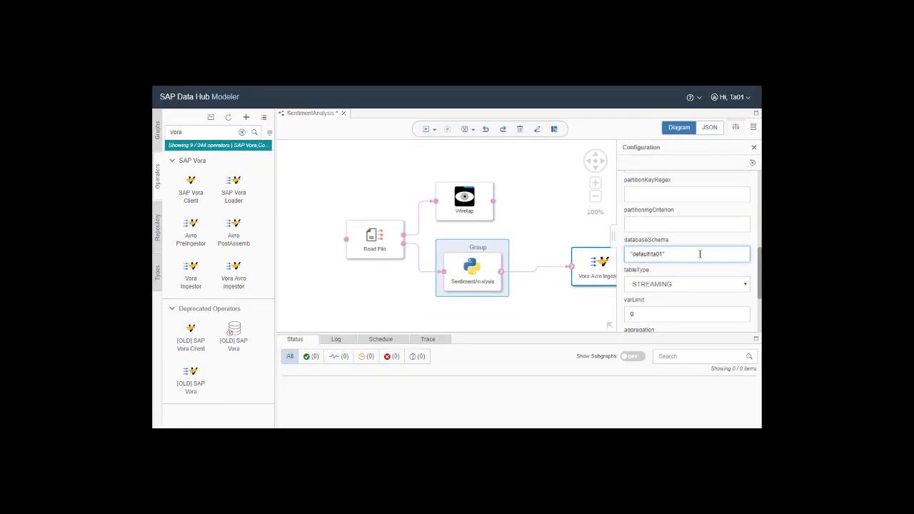
Set the Vora Avro Ingestor's ingestionMode to UPSERT and close its configuration.
scroll(700, 254, down, 3)
click(712, 279)
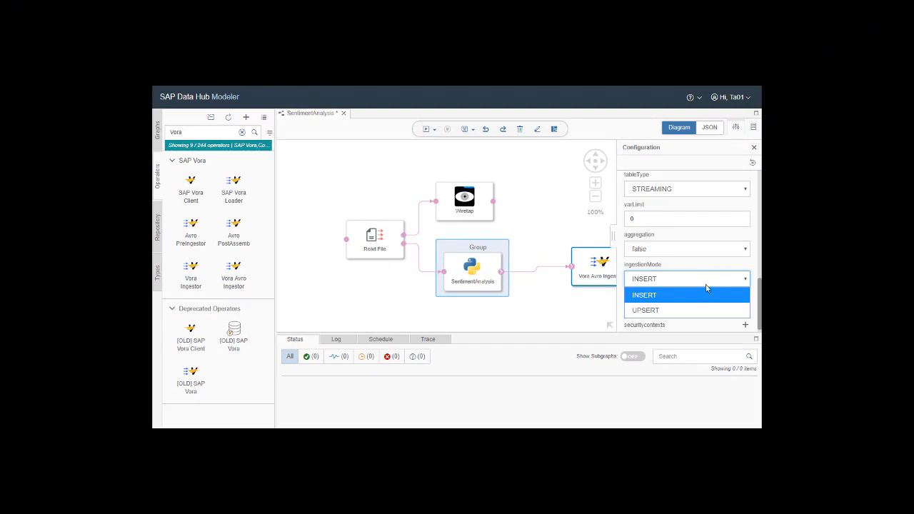
click(671, 309)
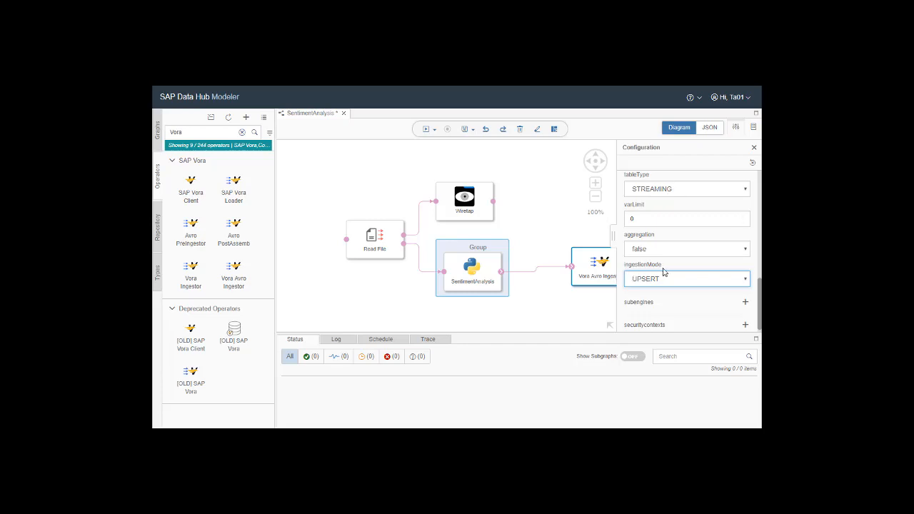
click(755, 148)
Search the operators for "Stop", add a Message Stop Event Handler, and connect the Vora Avro Ingestor's output to its input.
double_click(199, 134)
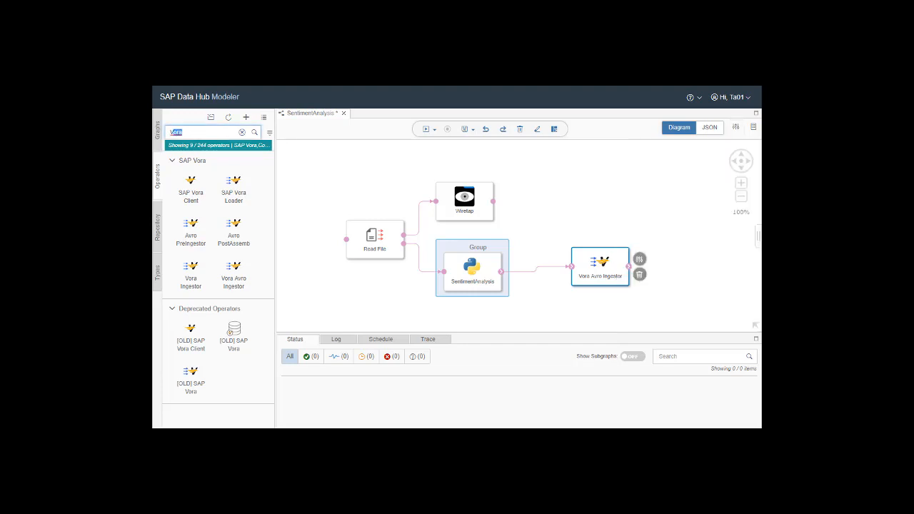
key(BackSpace)
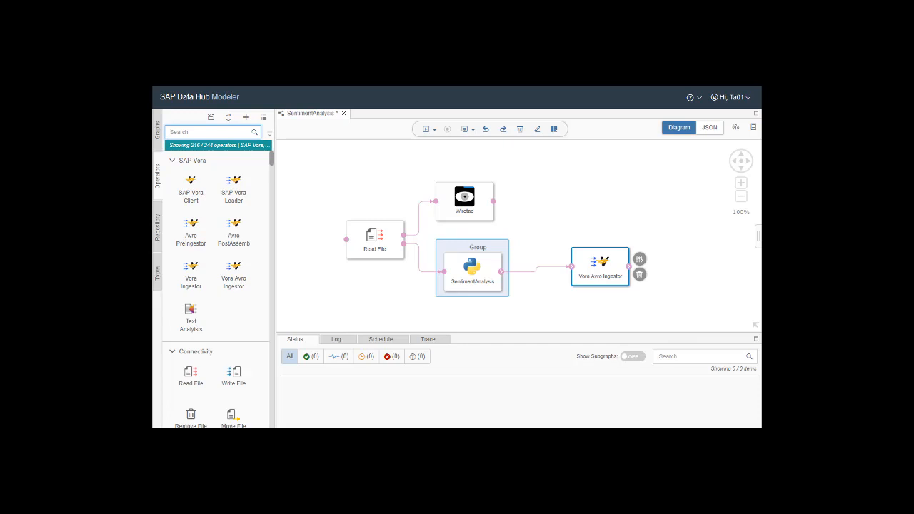
text(Stop)
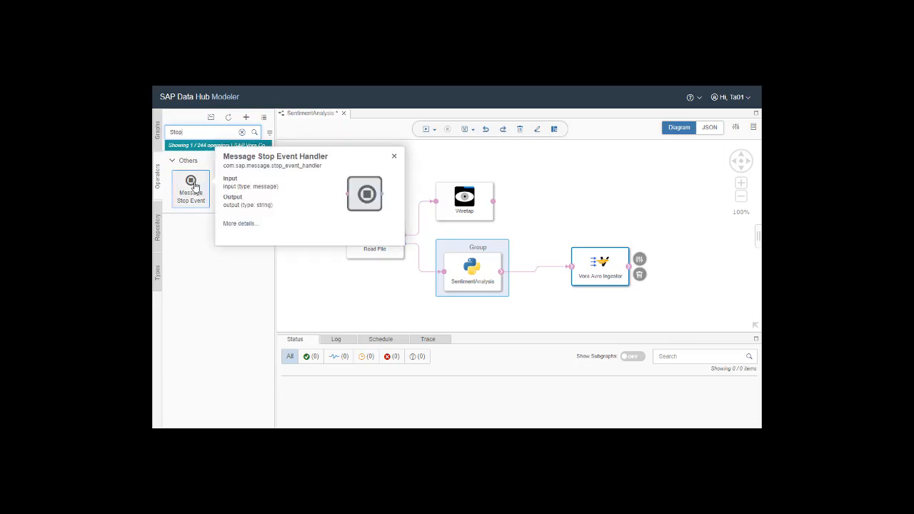
drag(197, 189, 693, 264)
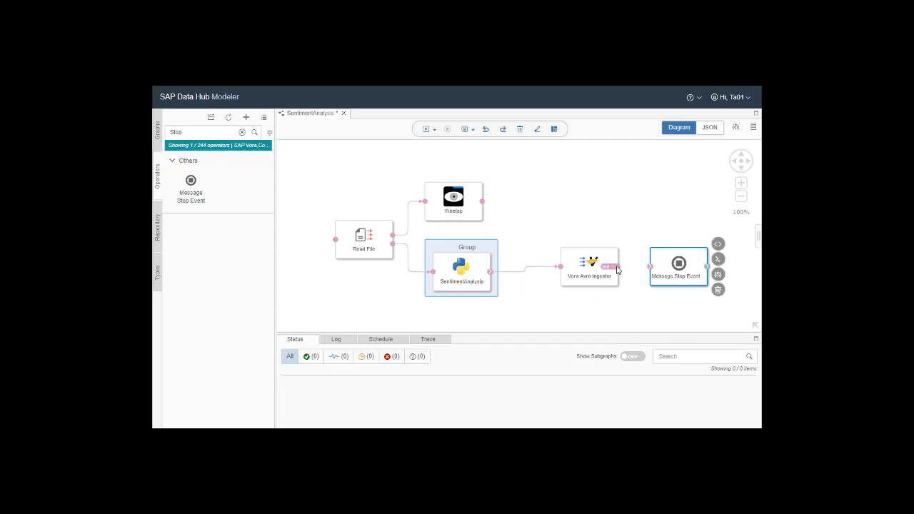
drag(617, 269, 653, 270)
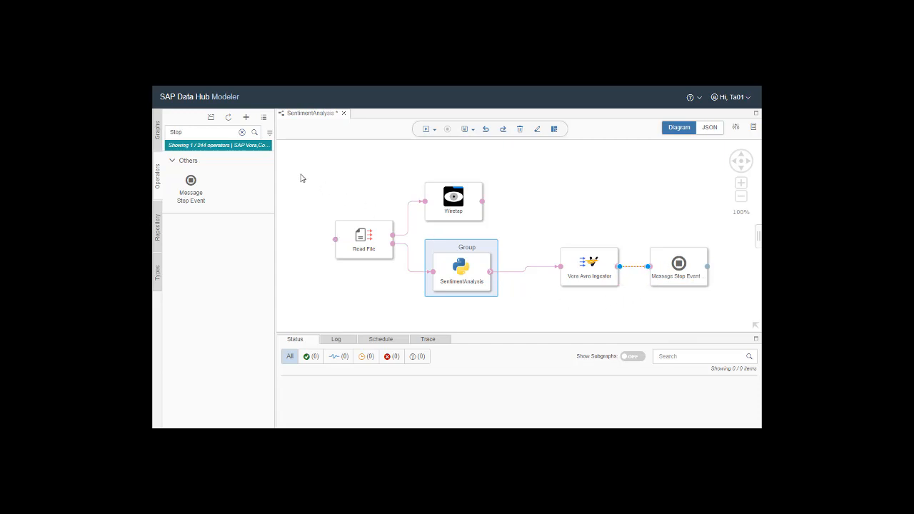
Search the operators for "Termin", add a Graph Terminator, and connect the Message Stop Event Handler's output to it.
double_click(223, 132)
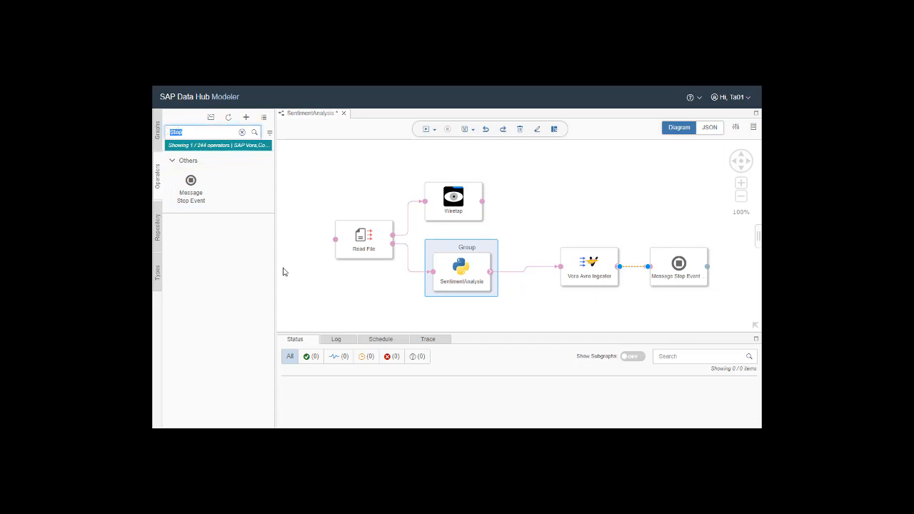
text(Termin)
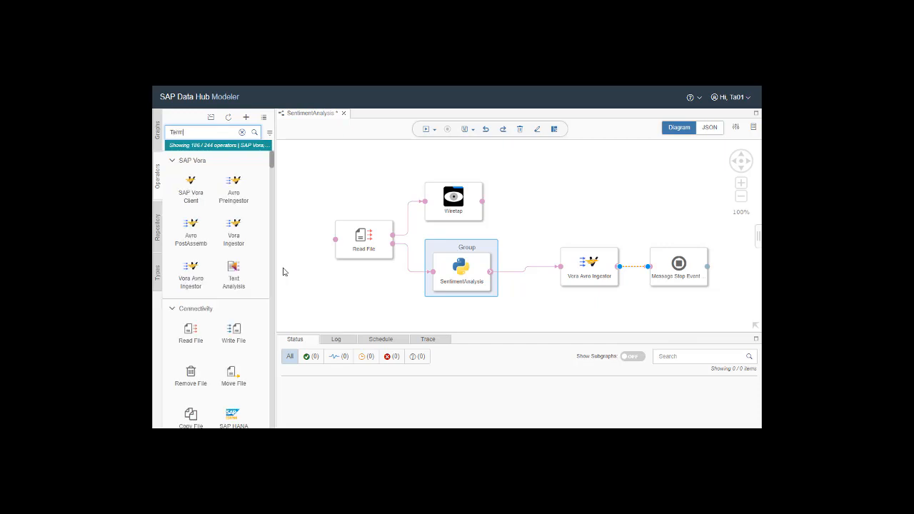
mouse_move(234, 185)
drag(234, 185, 739, 267)
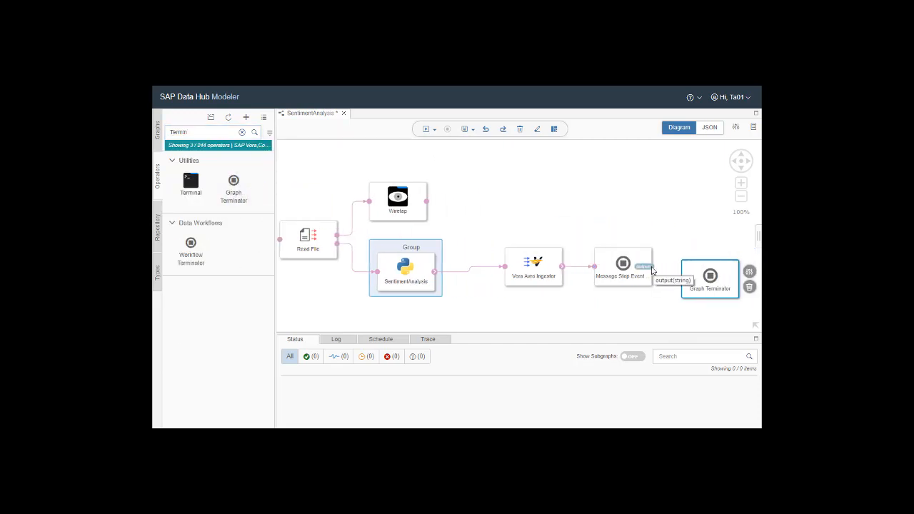
drag(658, 268, 680, 277)
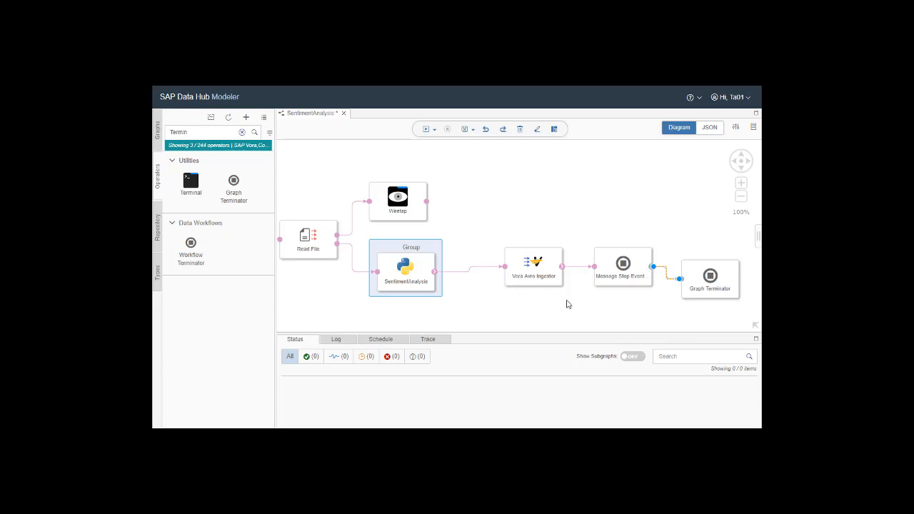
Save the SentimentAnalysis graph with an automatically arranged layout and run it.
click(555, 132)
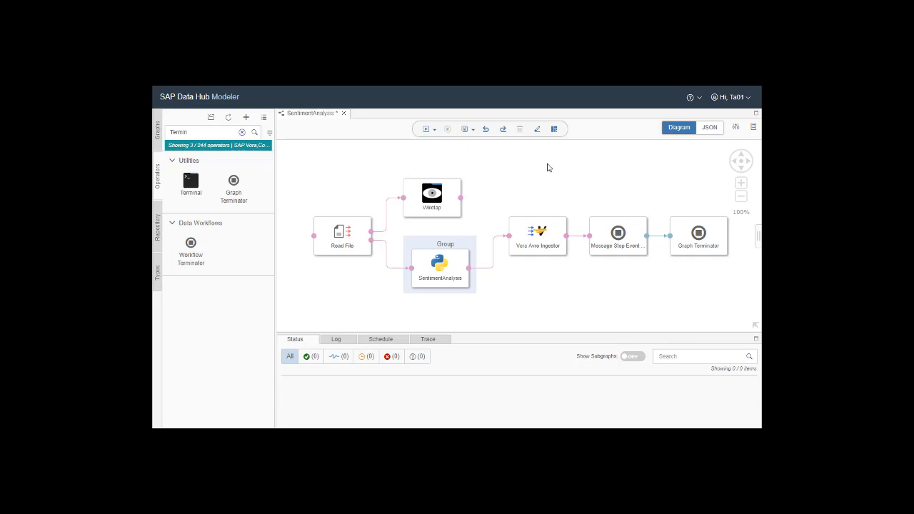
click(464, 129)
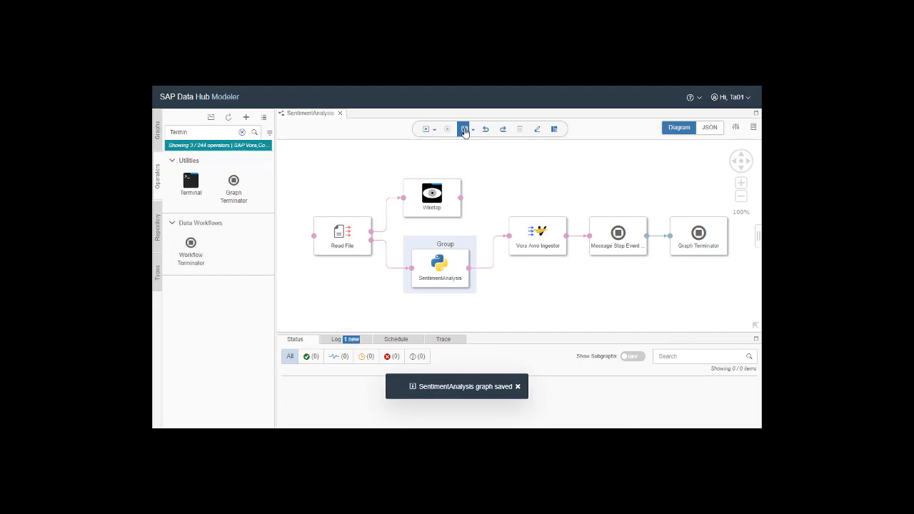
click(425, 129)
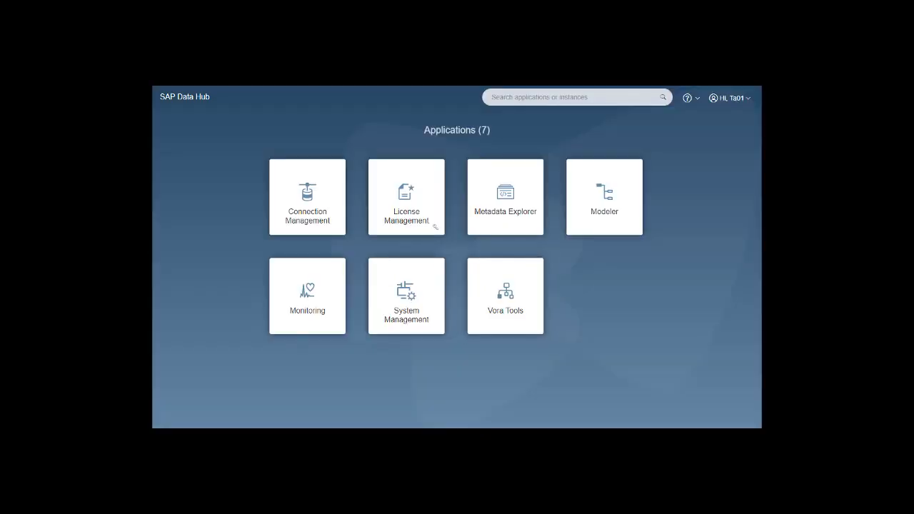
Switch to SAP Vora Tools and open the data preview of the PRODUCT_REVIEWS table in the default\ta01 schema.
click(506, 299)
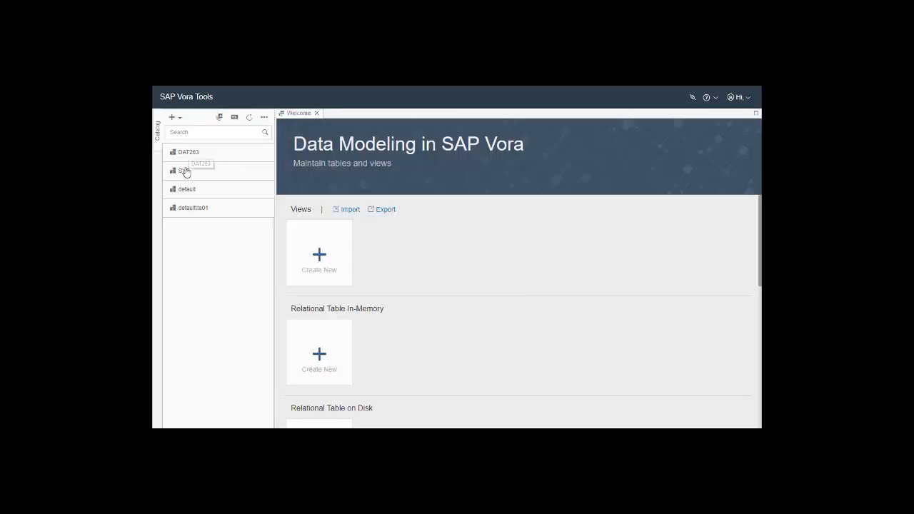
click(189, 212)
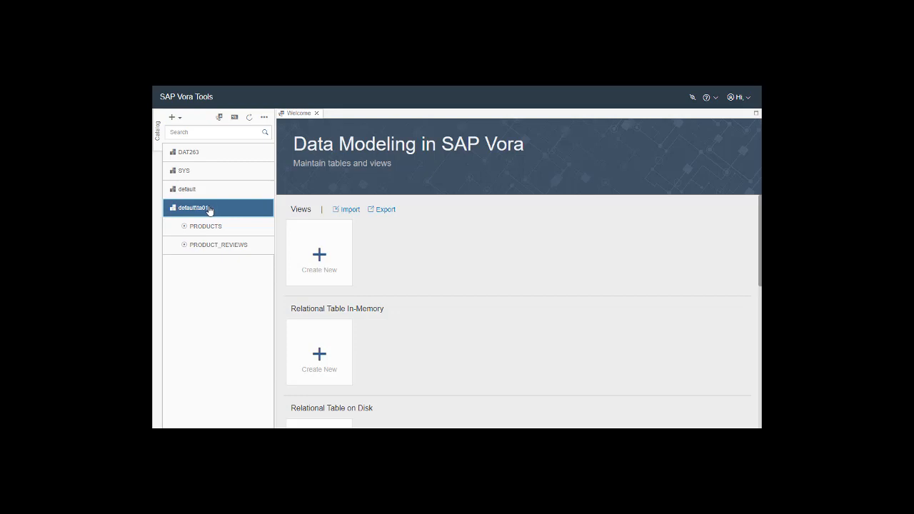
right_click(213, 247)
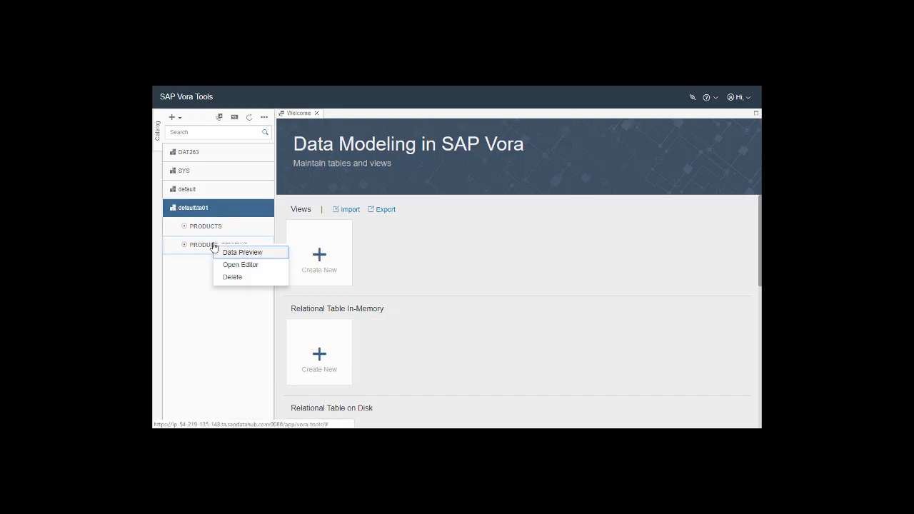
click(258, 255)
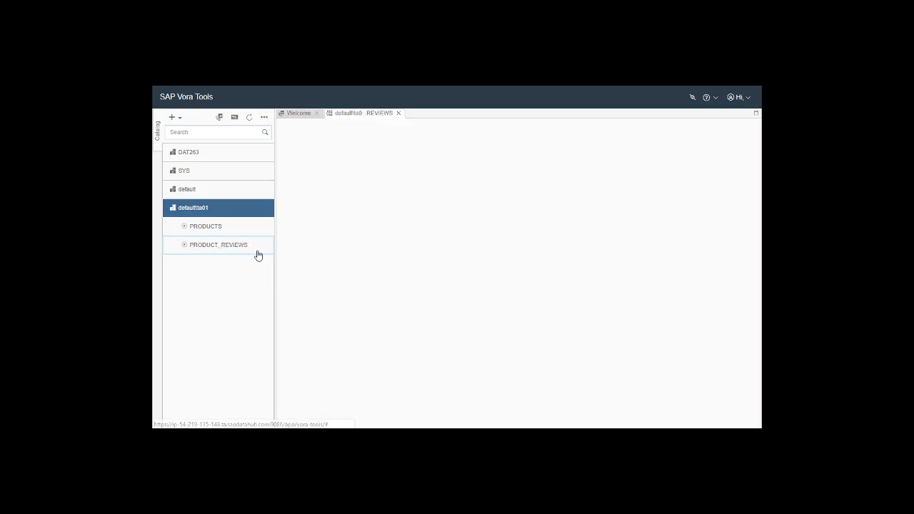